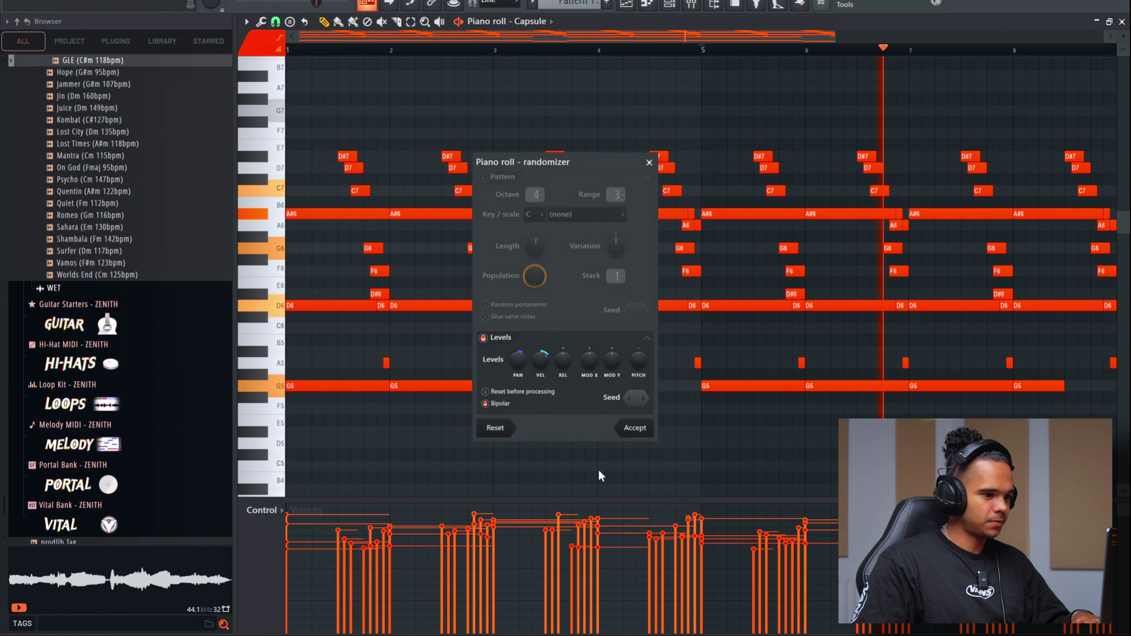
Apply the bipolar pan and velocity randomization to the Capsule notes and return to the channel rack
{"action": "left_click", "coordinate": [641, 429]}
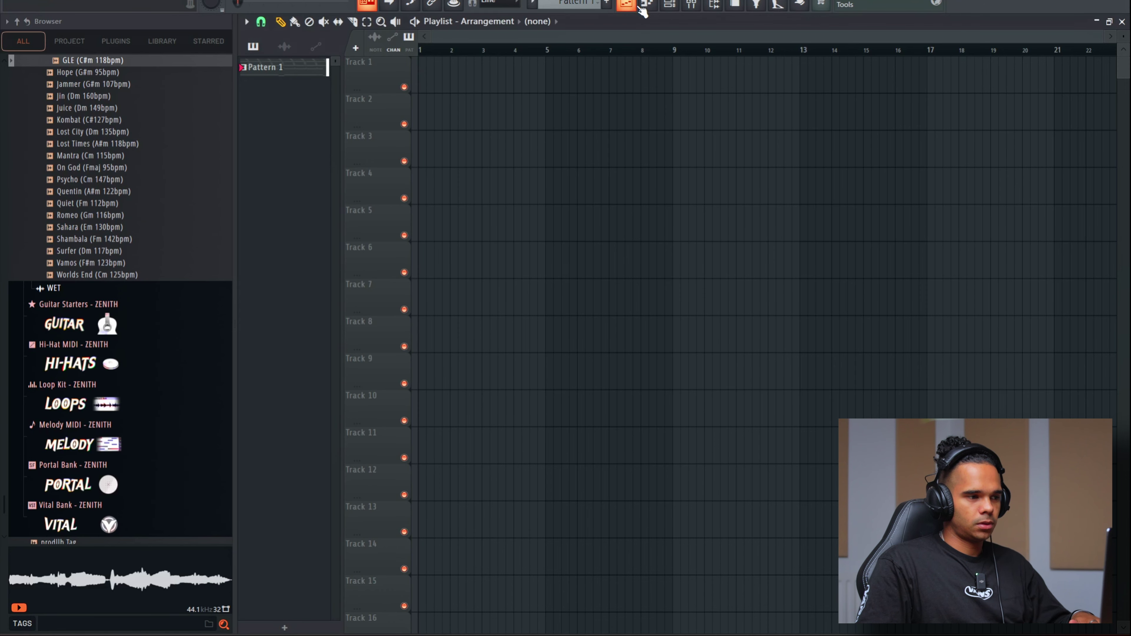
{"action": "left_click", "coordinate": [669, 5]}
{"action": "left_click", "coordinate": [555, 163]}
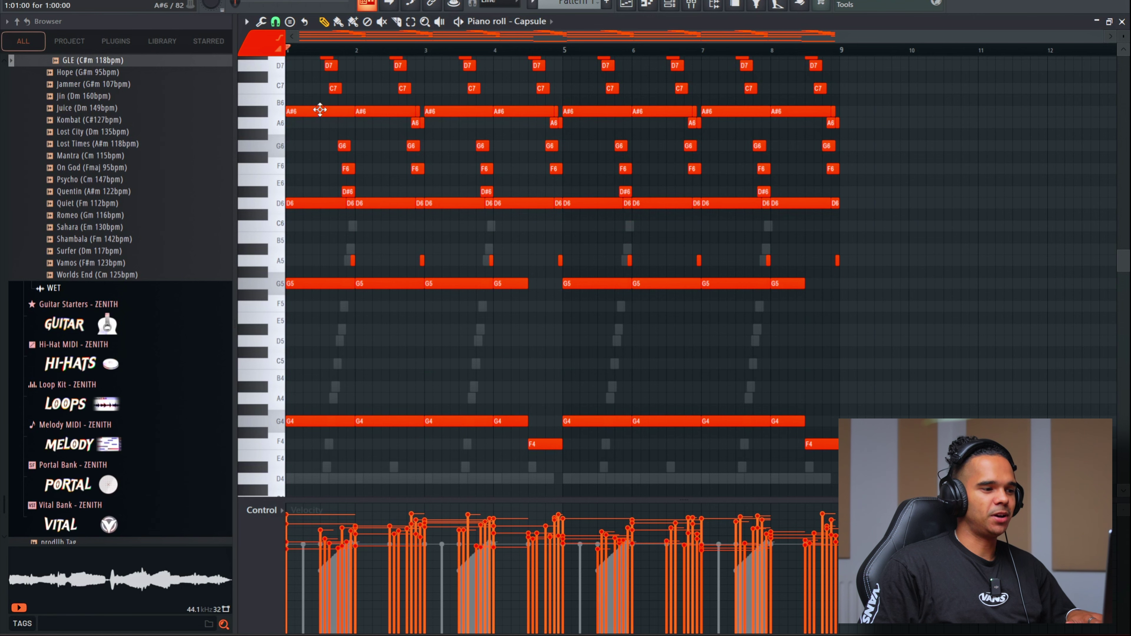
Select the Capsule notes from A#6 down to G4 across bars 1–4 in the piano roll
{"action": "left_click_drag", "start_coordinate": [320, 109], "coordinate": [543, 449]}
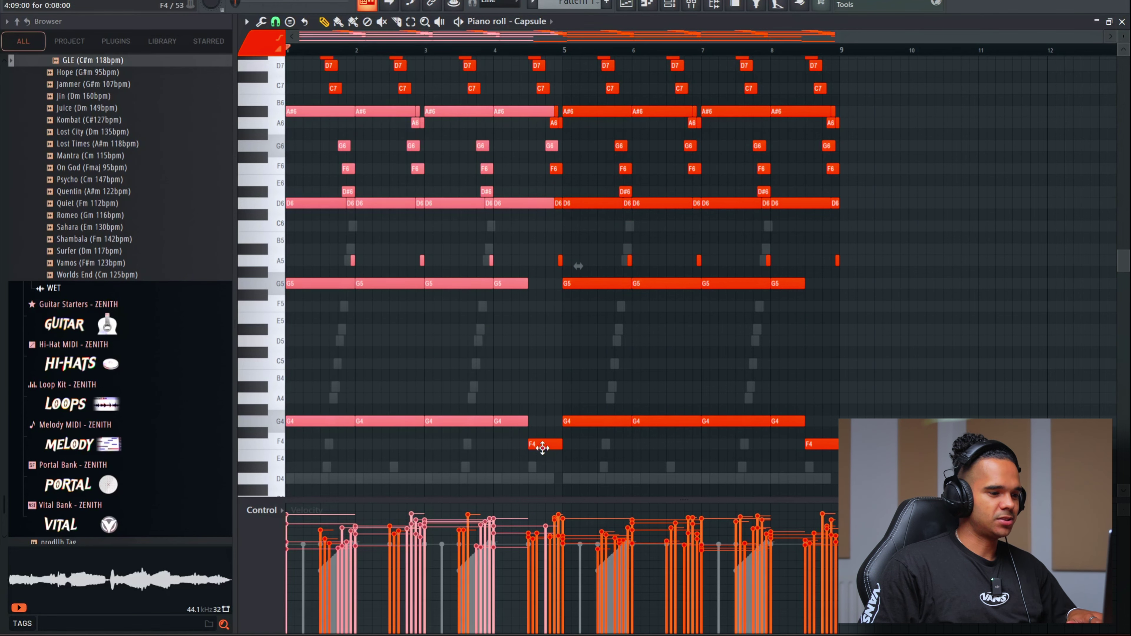
{"action": "left_click", "coordinate": [544, 449]}
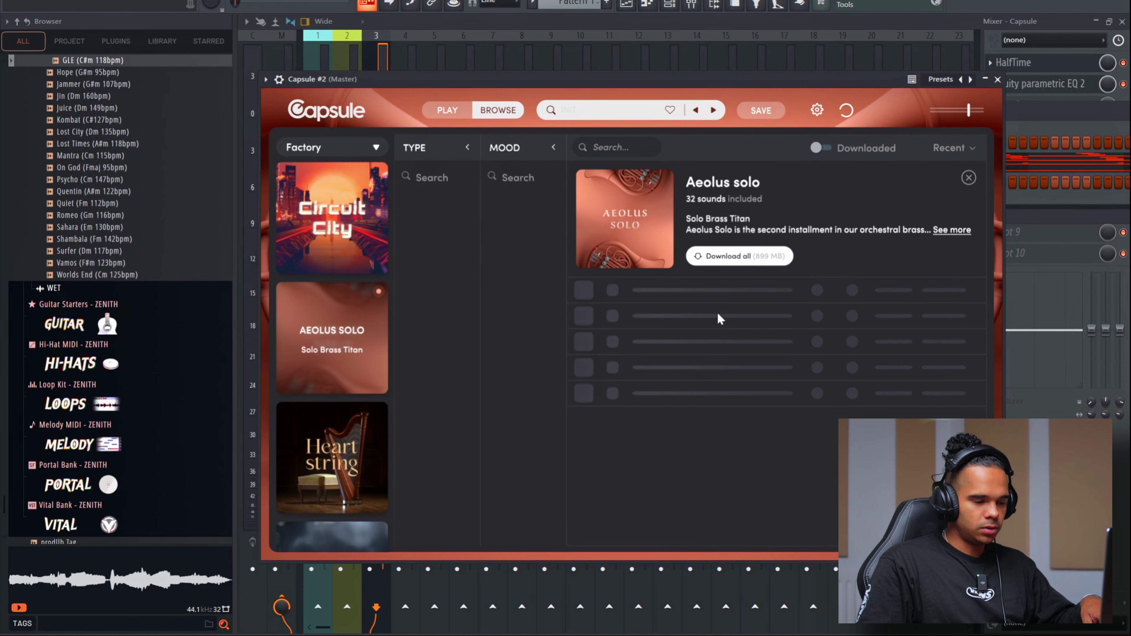
Browse the factory packs in the added Capsule instances and open the Aeolus Herculean Brass Ensemble pack
{"action": "left_click", "coordinate": [612, 367]}
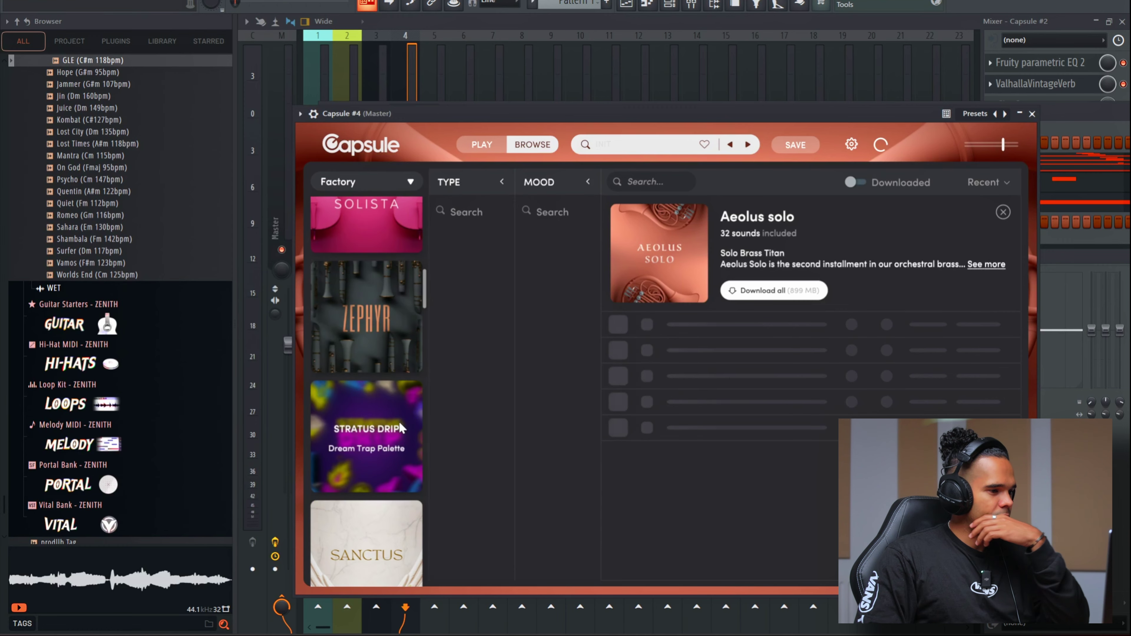
{"action": "scroll", "coordinate": [394, 417], "scroll_direction": "down", "scroll_amount": 5}
{"action": "scroll", "coordinate": [393, 408], "scroll_direction": "down", "scroll_amount": 4}
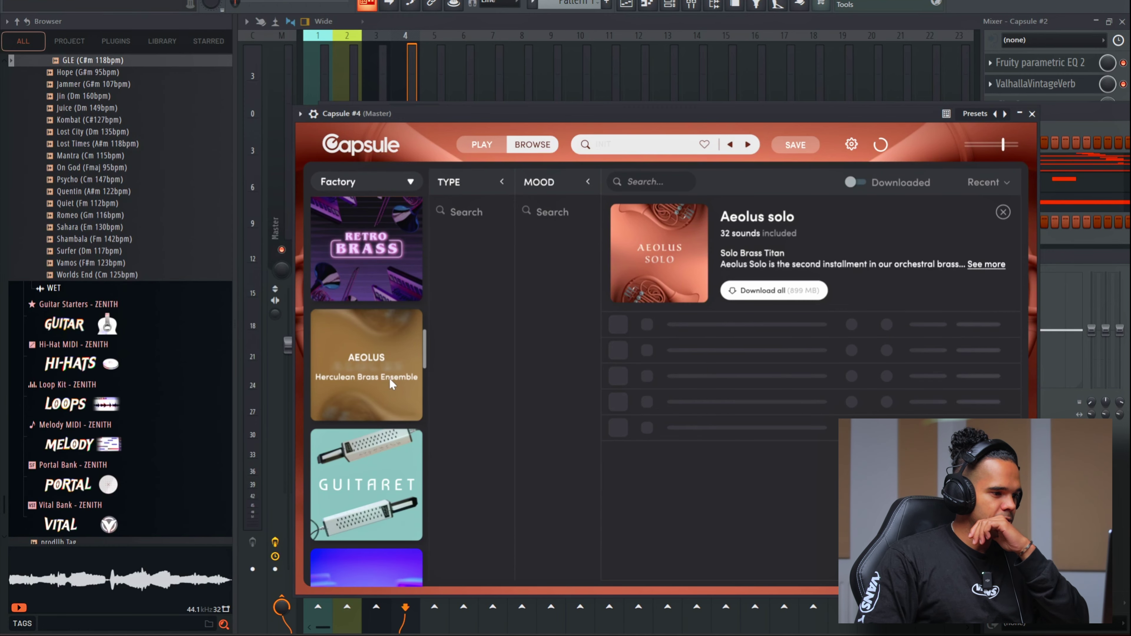
{"action": "left_click", "coordinate": [389, 378]}
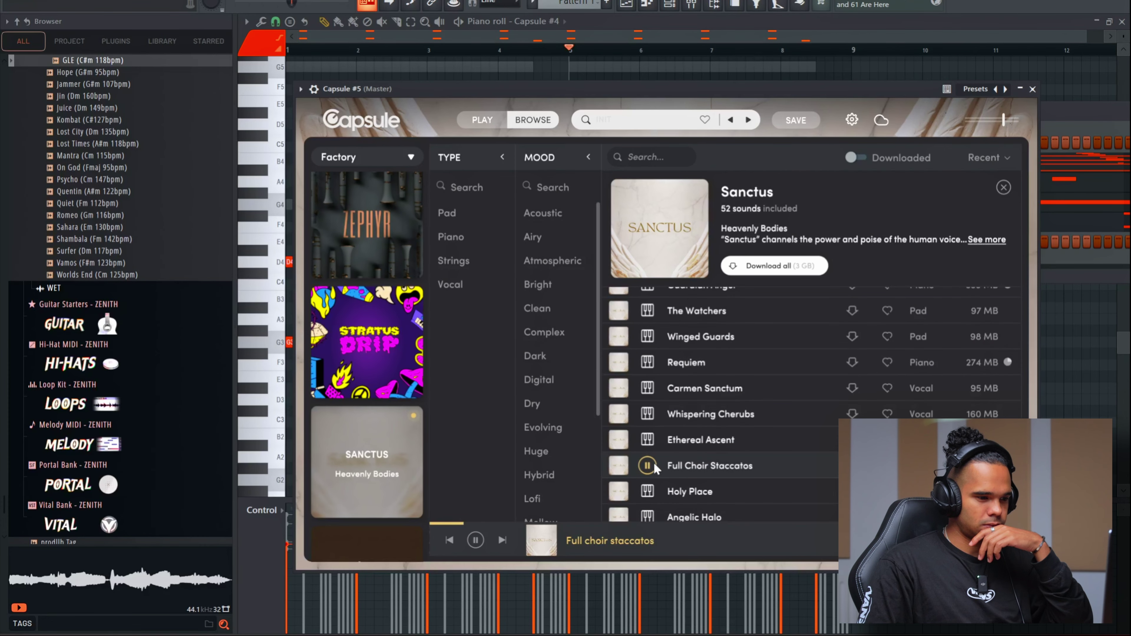
Audition sounds in the Sanctus choir pack and reposition the Capsule window showing the Heart string pack
{"action": "scroll", "coordinate": [750, 459], "scroll_direction": "down", "scroll_amount": 2}
{"action": "left_click", "coordinate": [592, 553]}
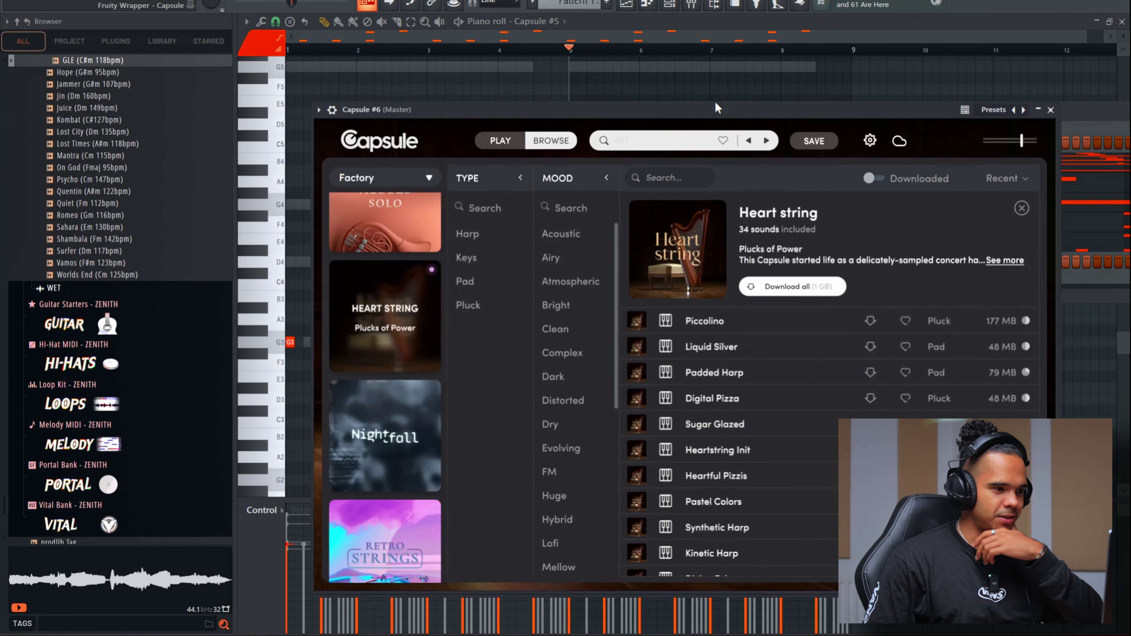
{"action": "left_click_drag", "start_coordinate": [717, 108], "coordinate": [704, 78]}
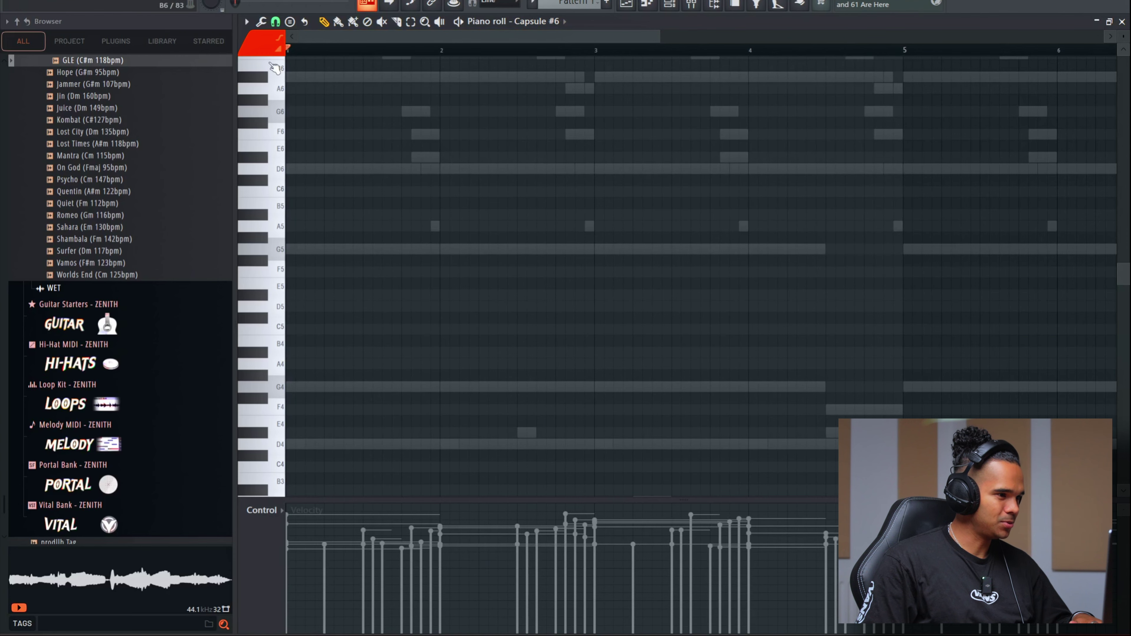
Draw a rising G minor run of overlapping two-step notes from D4 to D6 in the second half of bar 1
{"action": "left_click", "coordinate": [262, 23]}
{"action": "left_click", "coordinate": [370, 442]}
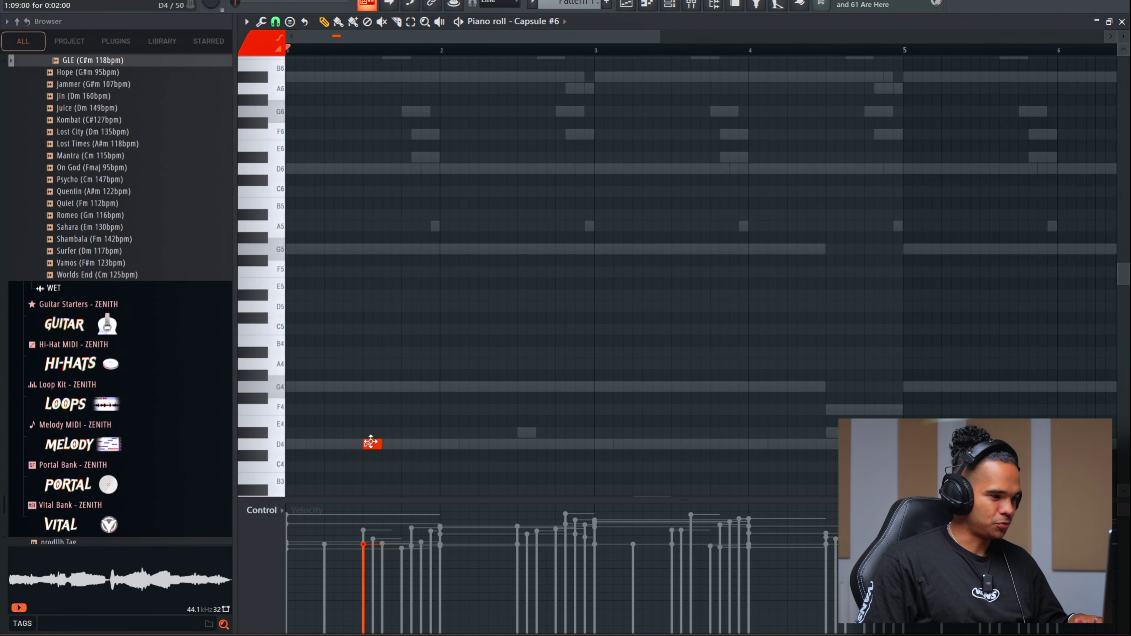
{"action": "left_click", "coordinate": [375, 409]}
{"action": "left_click", "coordinate": [380, 387]}
{"action": "left_click", "coordinate": [385, 363]}
{"action": "left_click", "coordinate": [390, 353]}
{"action": "left_click", "coordinate": [394, 329]}
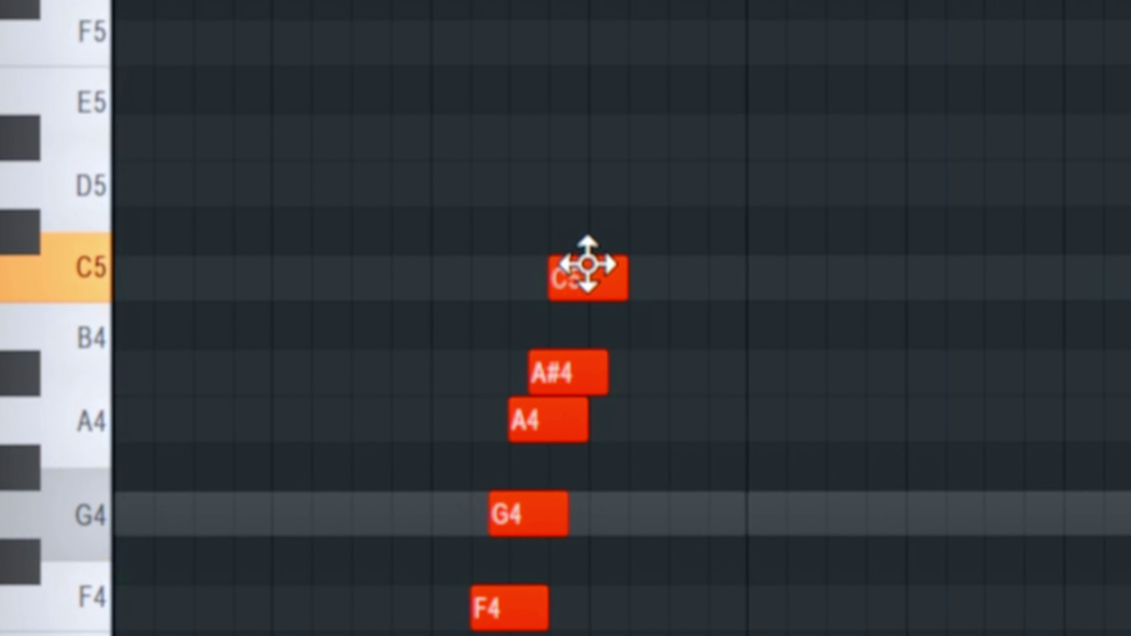
{"action": "left_click", "coordinate": [399, 306]}
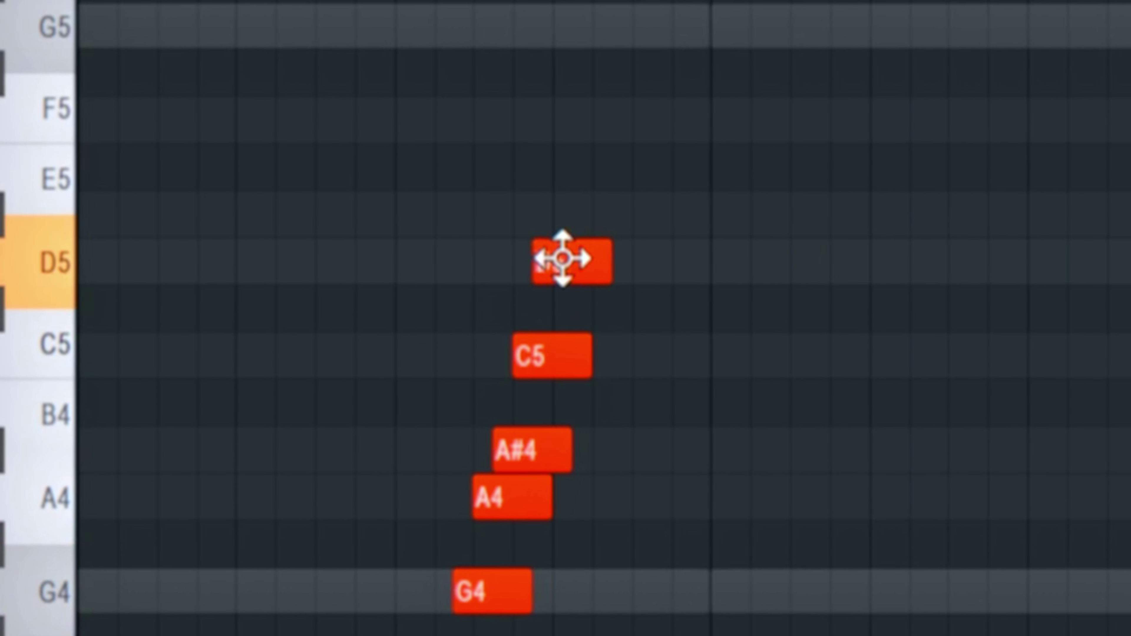
{"action": "left_click", "coordinate": [562, 214]}
{"action": "left_click", "coordinate": [581, 121]}
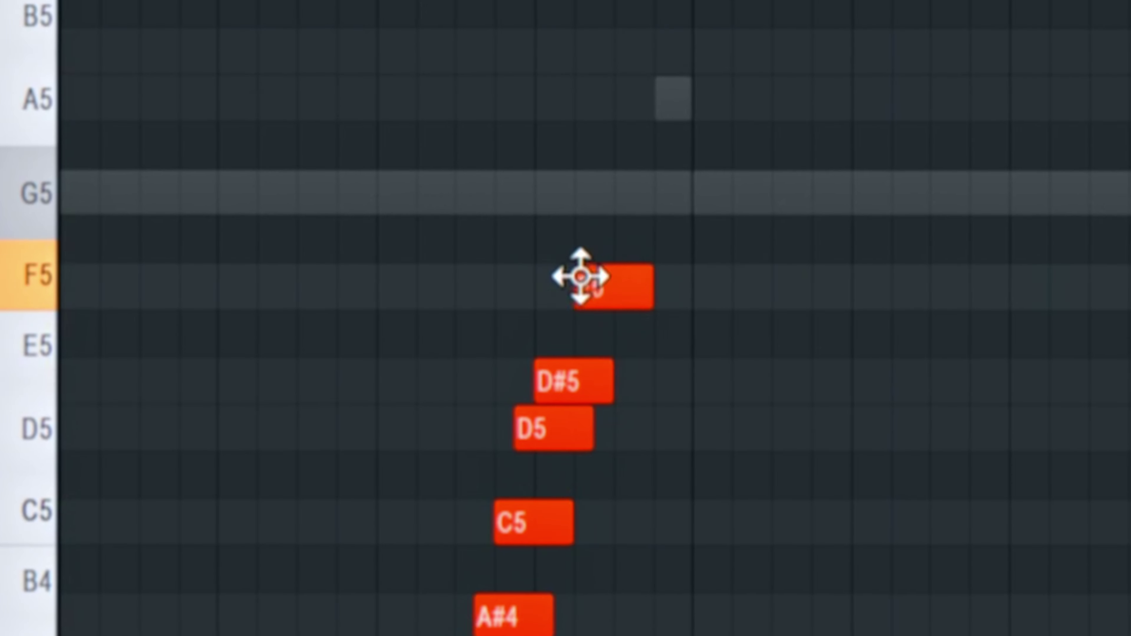
{"action": "left_click", "coordinate": [415, 249]}
{"action": "left_click", "coordinate": [421, 226]}
{"action": "left_click", "coordinate": [426, 214]}
{"action": "left_click", "coordinate": [431, 191]}
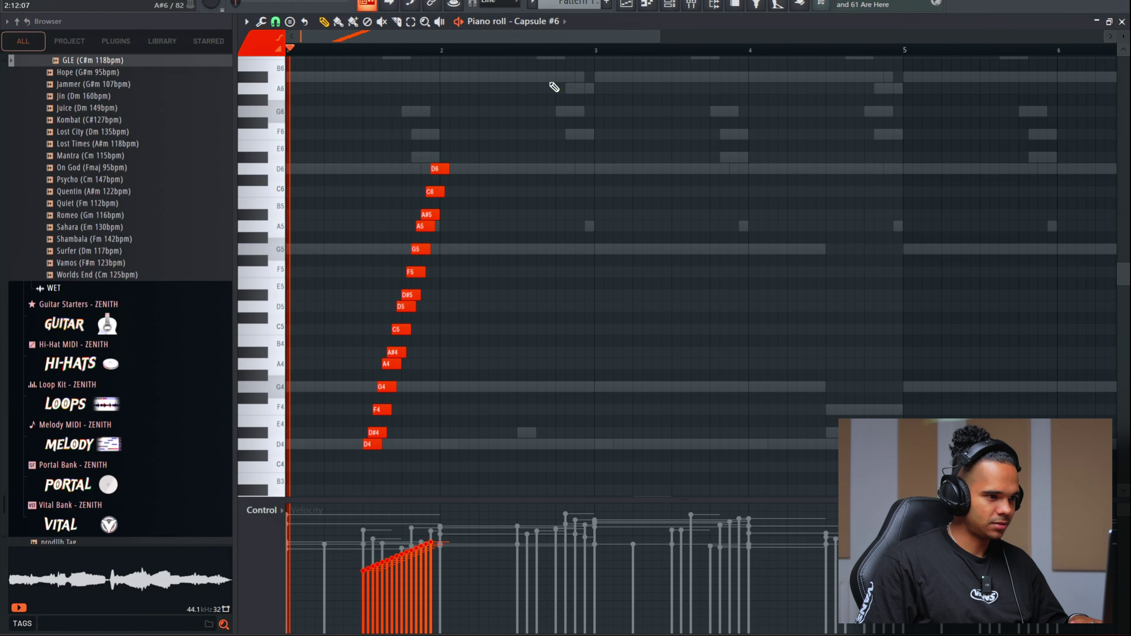
Select the first two bars containing the rising run and duplicate them three times to fill eight bars
{"action": "left_click_drag", "start_coordinate": [599, 51], "coordinate": [2, 129]}
{"action": "key", "text": "ctrl+b"}
{"action": "key", "text": "ctrl+b"}
{"action": "key", "text": "ctrl+b"}
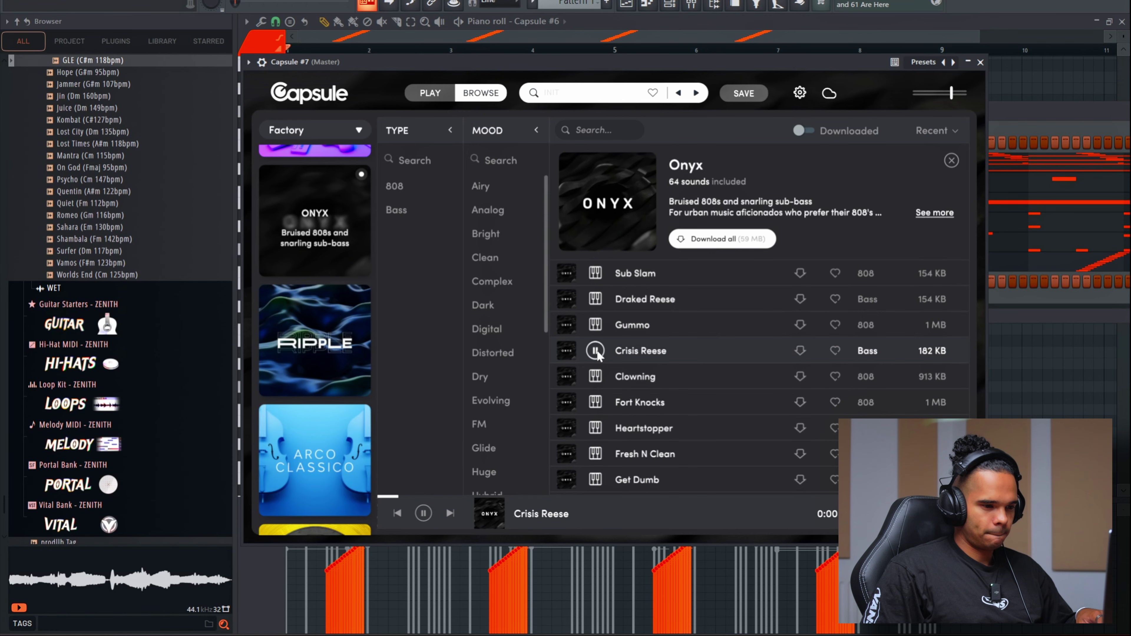
Browse the Onyx pack for a bass sound and work on the low G1 bass line in its piano roll
{"action": "scroll", "coordinate": [598, 356], "scroll_direction": "down", "scroll_amount": 2}
{"action": "scroll", "coordinate": [697, 335], "scroll_direction": "up", "scroll_amount": 3}
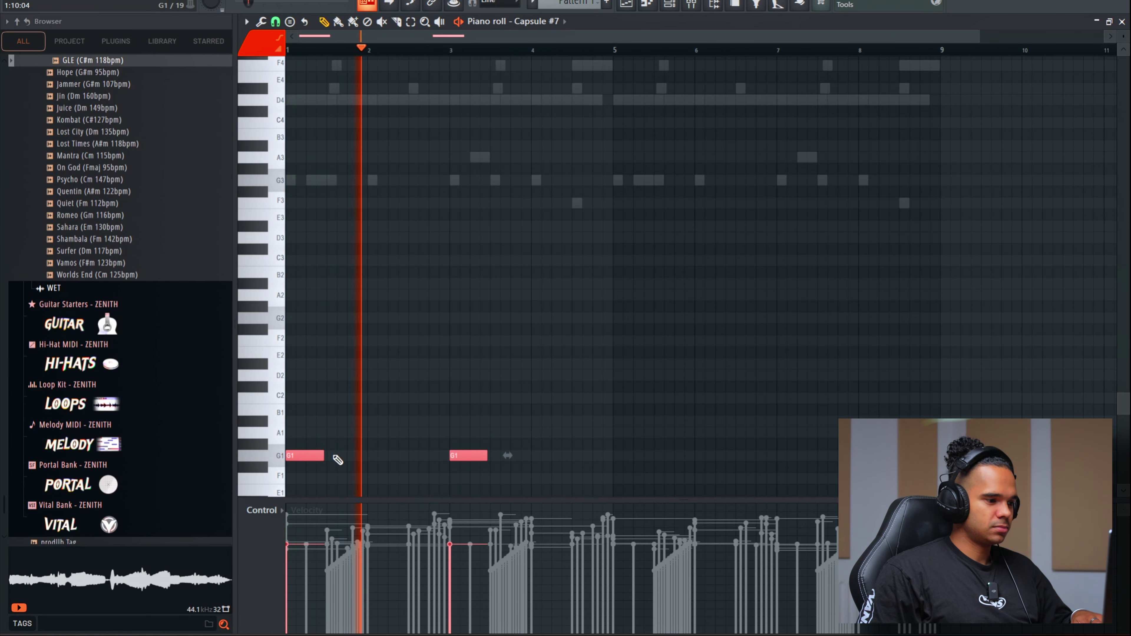
{"action": "left_click_drag", "start_coordinate": [511, 429], "coordinate": [630, 440]}
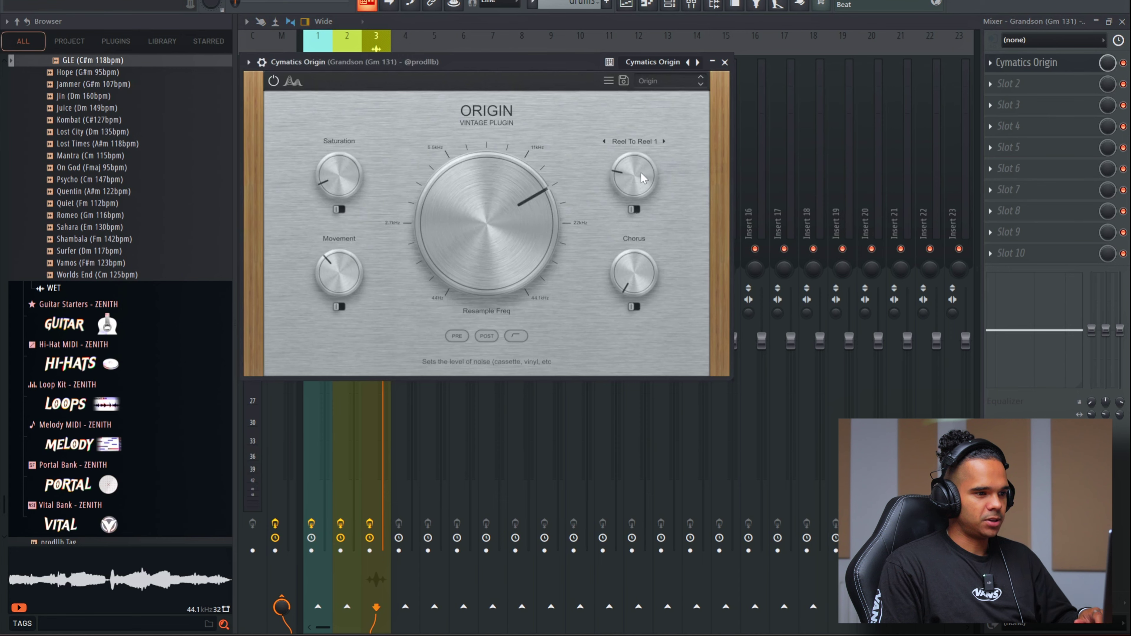
Change the noise type in Cymatics Origin to Vinyl 2
{"action": "left_click", "coordinate": [641, 142]}
{"action": "left_click", "coordinate": [639, 257]}
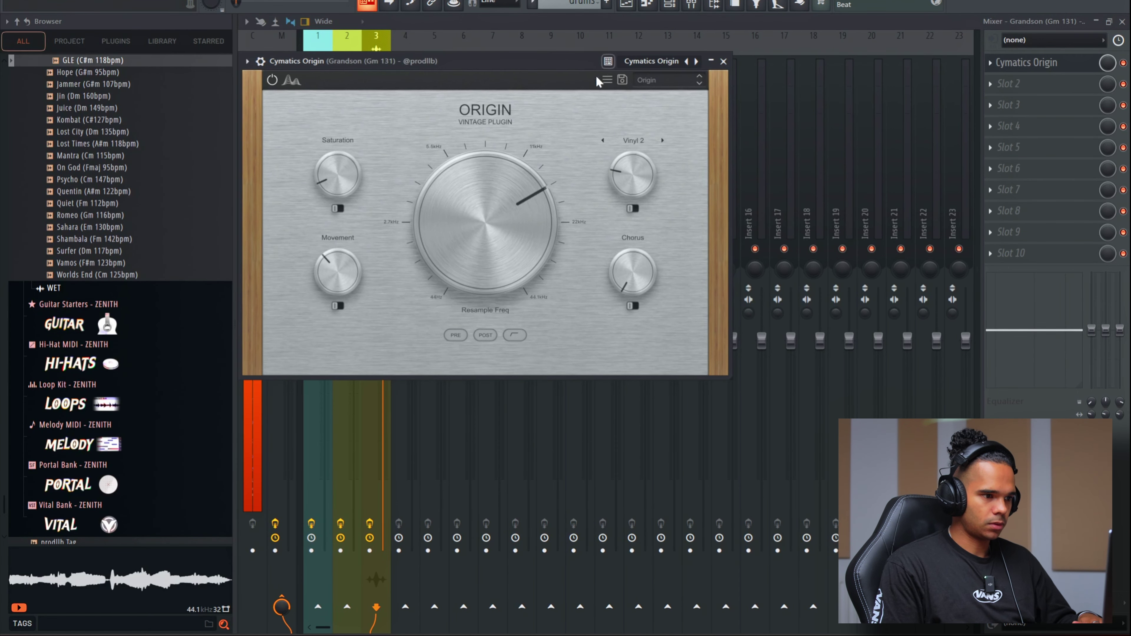
Adjust the project tempo
{"action": "left_click_drag", "start_coordinate": [515, 183], "coordinate": [515, 118]}
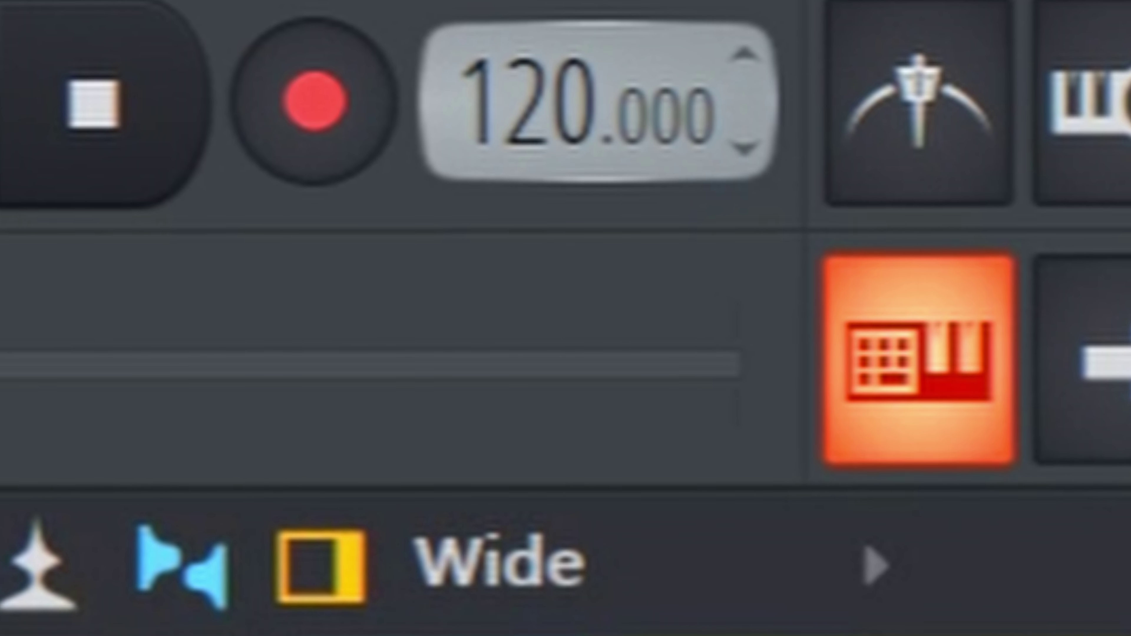
{"action": "mouse_move", "coordinate": [544, 89]}
{"action": "left_mouse_down"}
{"action": "mouse_move", "coordinate": [544, 107]}
{"action": "mouse_move", "coordinate": [544, 84]}
{"action": "left_mouse_up"}
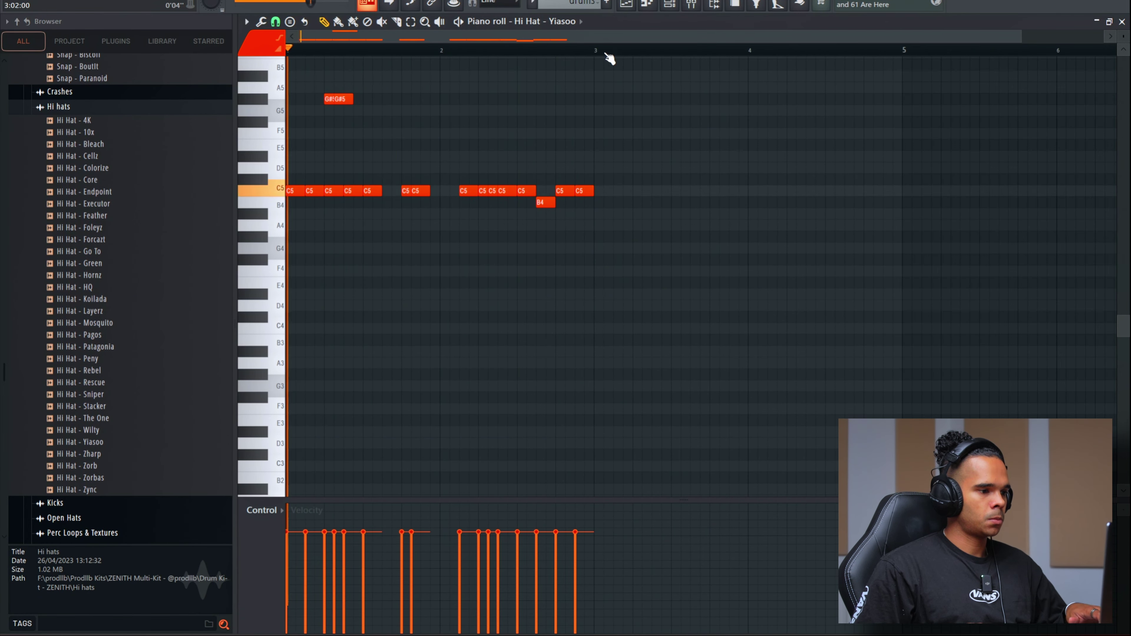
Duplicate the two-bar Hi Hat - Yiasoo pattern into bars 3 and 4
{"action": "key", "text": "ctrl+a"}
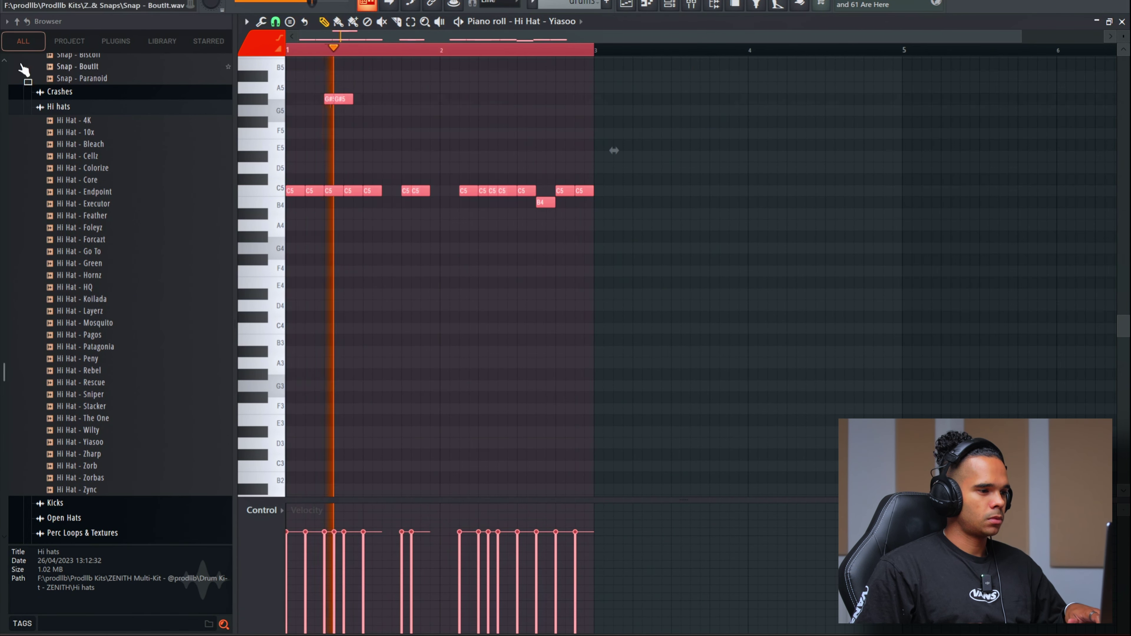
{"action": "key", "text": "ctrl+b"}
{"action": "scroll", "coordinate": [659, 362], "scroll_direction": "down", "scroll_amount": 2}
{"action": "scroll", "coordinate": [677, 332], "scroll_direction": "up", "scroll_amount": 3}
{"action": "scroll", "coordinate": [734, 294], "scroll_direction": "down", "scroll_amount": 2}
{"action": "scroll", "coordinate": [777, 278], "scroll_direction": "up", "scroll_amount": 1}
{"action": "scroll", "coordinate": [781, 256], "scroll_direction": "up", "scroll_amount": 1}
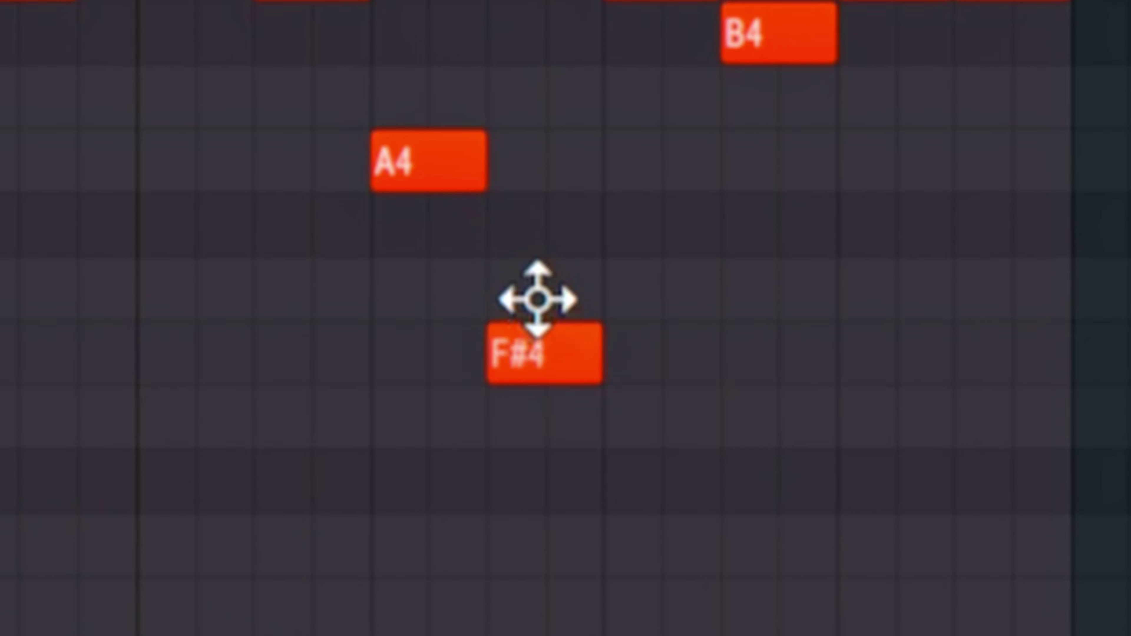
Move the F#4 hi-hat note in bar 4 to G4 and lower the velocities of its short chopped notes
{"action": "left_click_drag", "start_coordinate": [797, 293], "coordinate": [800, 288]}
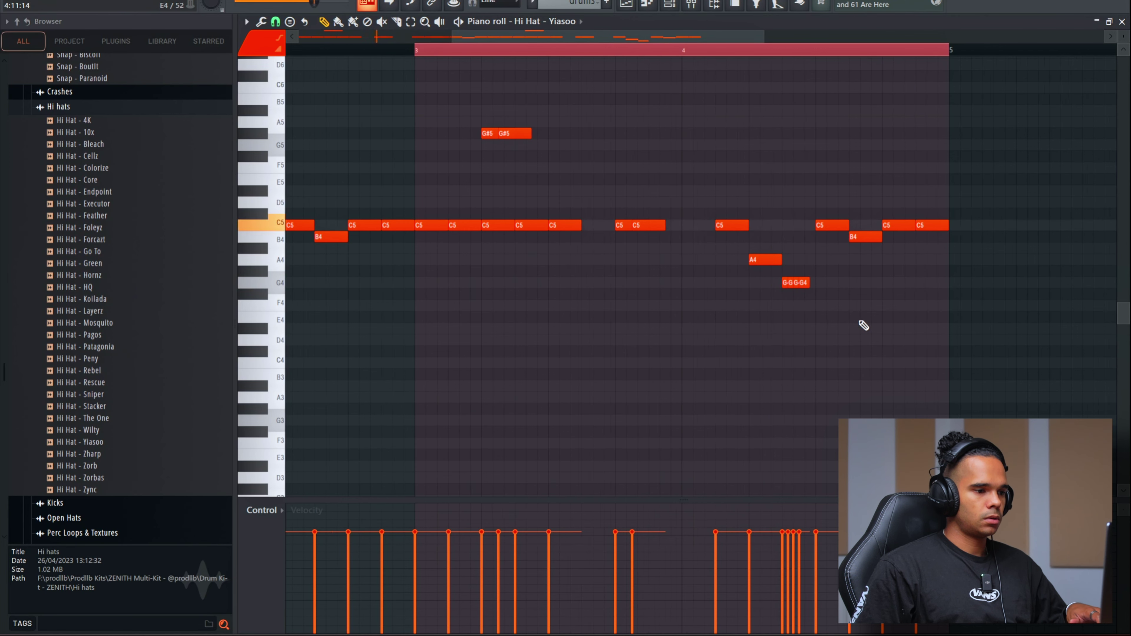
{"action": "scroll", "coordinate": [864, 311], "scroll_direction": "down", "scroll_amount": 2}
{"action": "left_click_drag", "start_coordinate": [770, 277], "coordinate": [799, 312]}
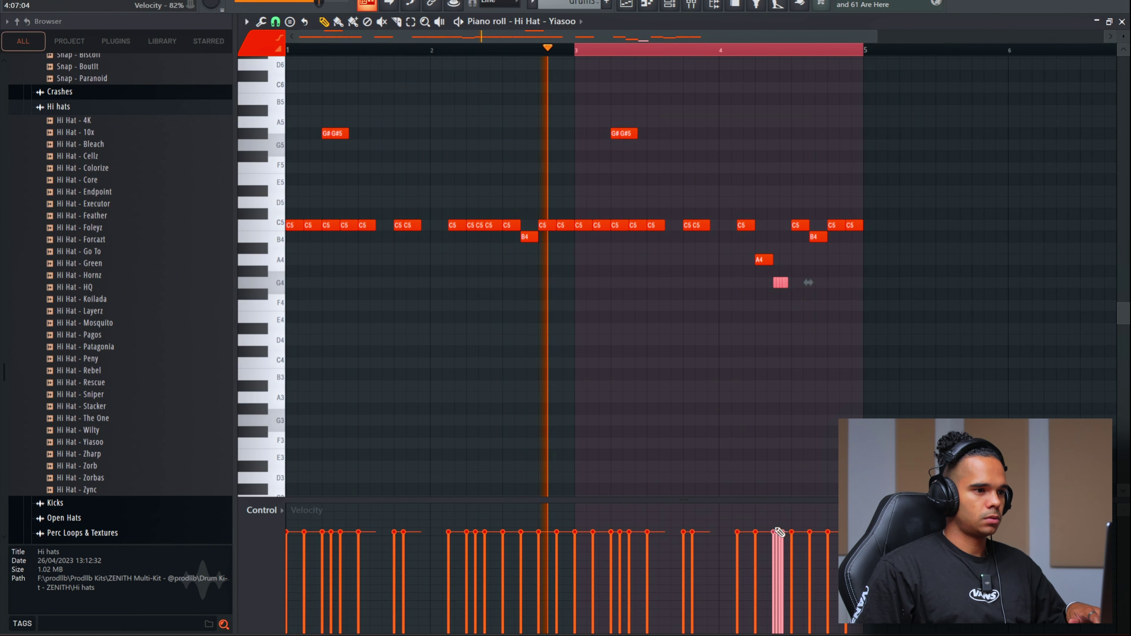
{"action": "left_click_drag", "start_coordinate": [777, 540], "coordinate": [788, 593]}
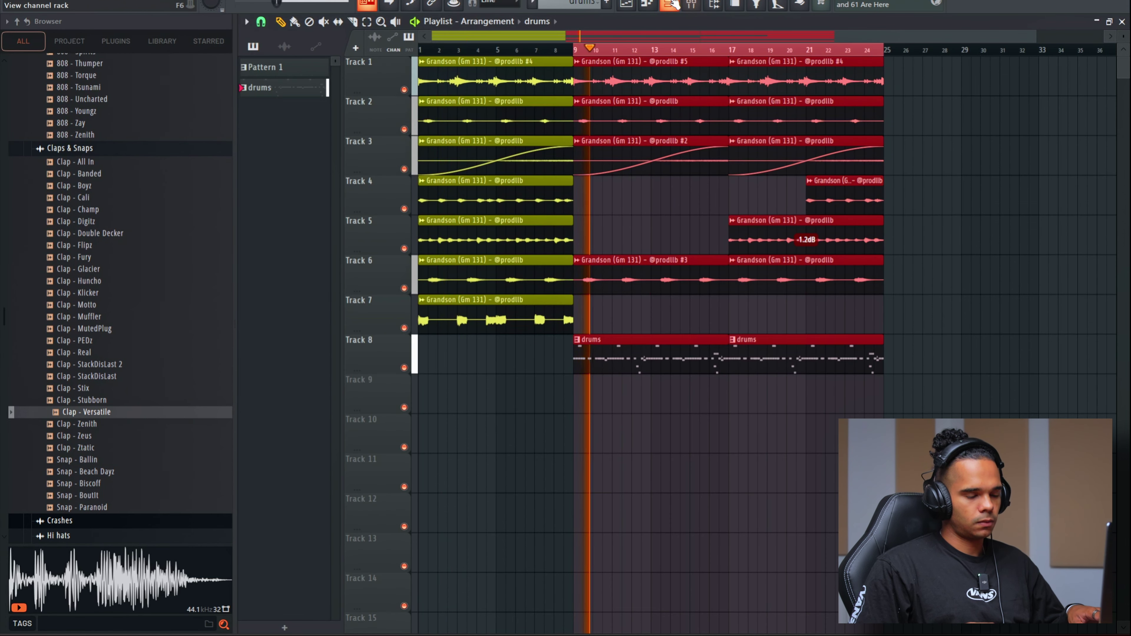
Load Open Hat - Immaculate into a new channel and lay out its hits in the piano roll
{"action": "left_click", "coordinate": [670, 4]}
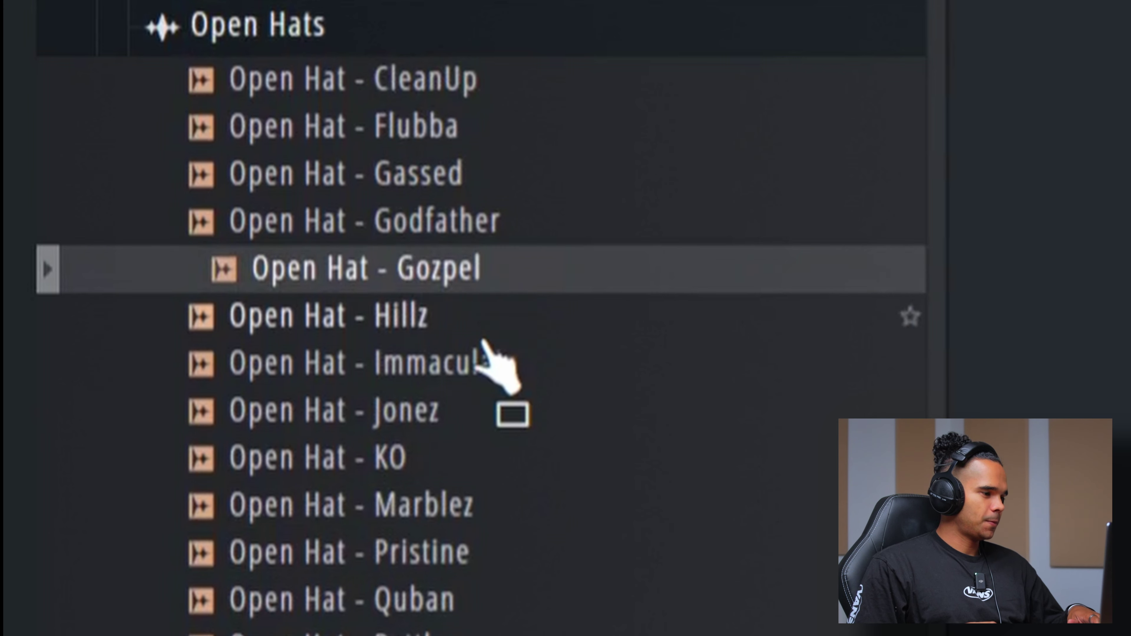
{"action": "left_click", "coordinate": [499, 364]}
{"action": "right_click", "coordinate": [498, 369]}
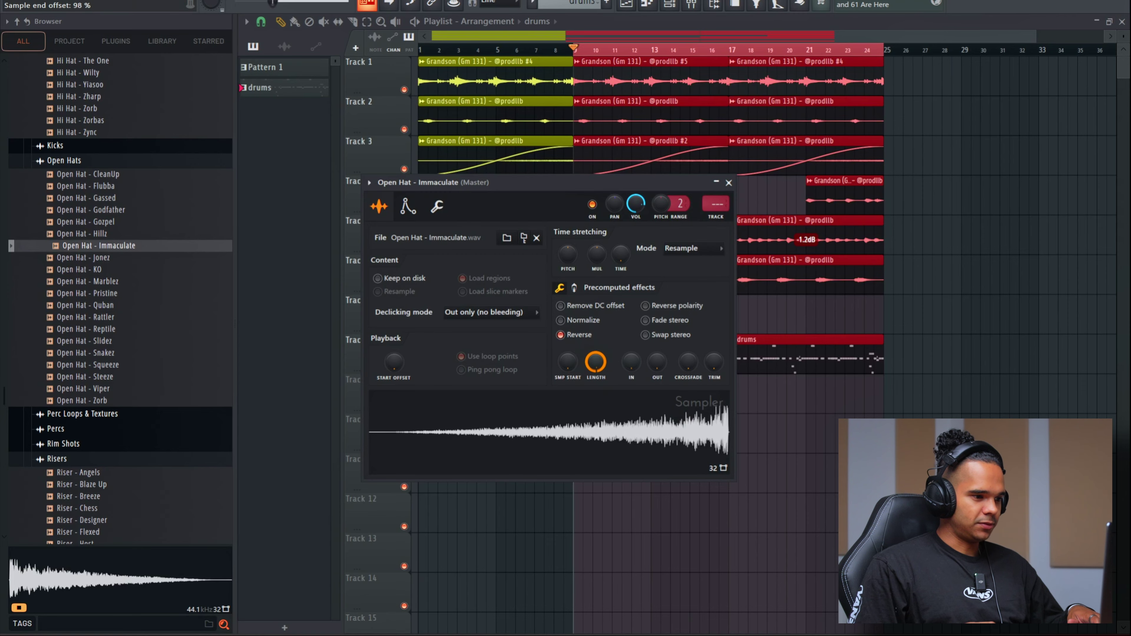
{"action": "right_click", "coordinate": [411, 342]}
{"action": "left_click", "coordinate": [465, 338]}
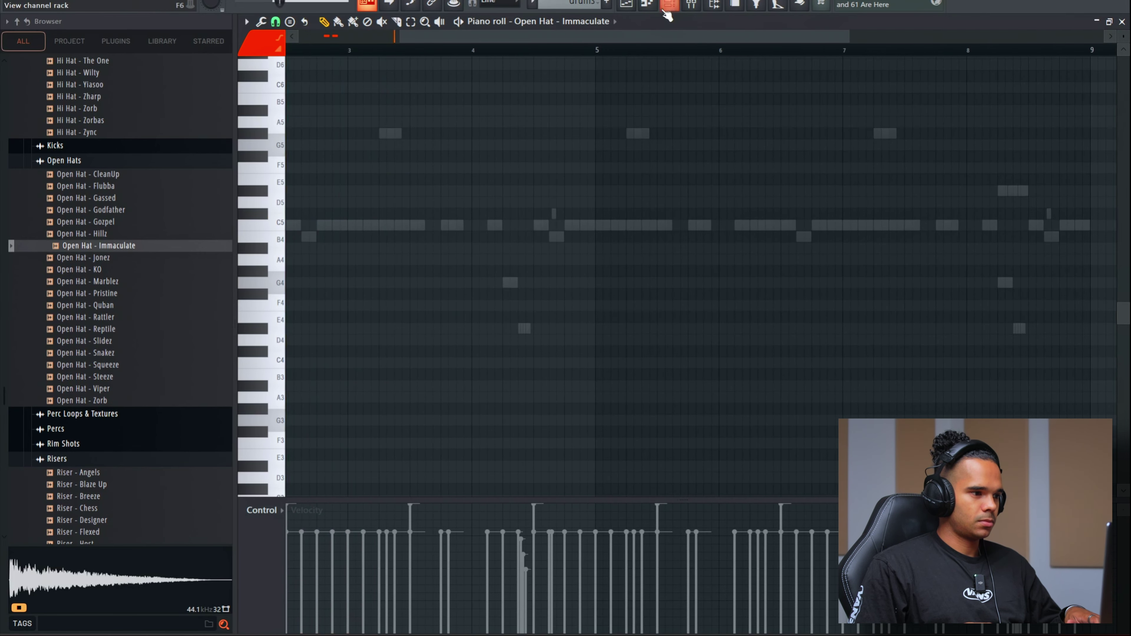
{"action": "left_click", "coordinate": [667, 9]}
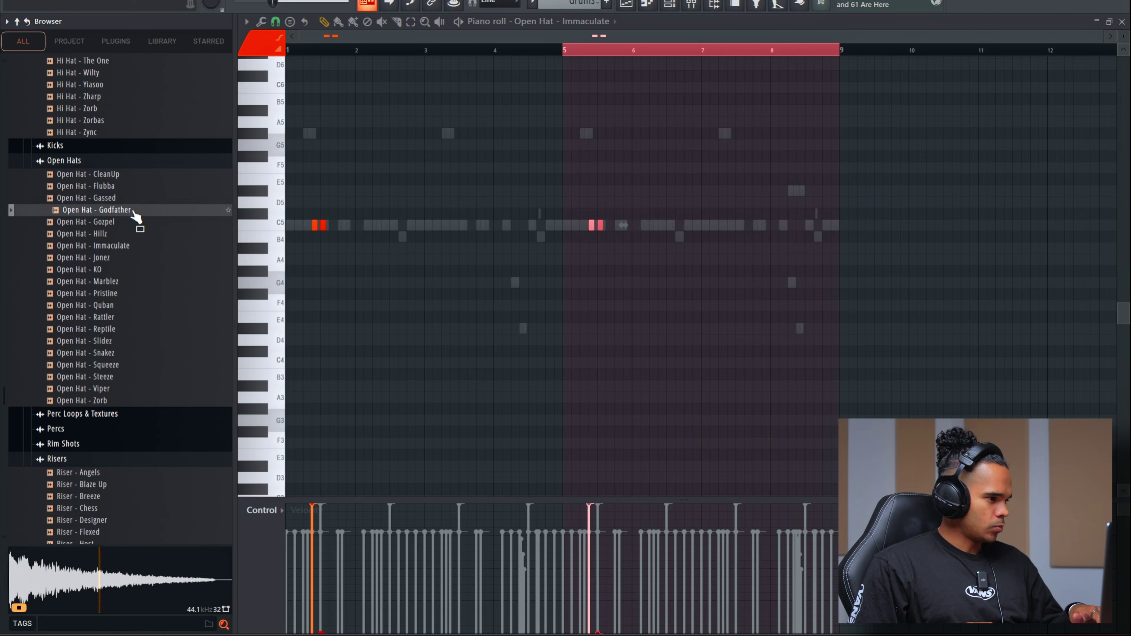
Load Open Hat - Godfather into a new channel
{"action": "right_click", "coordinate": [135, 213]}
{"action": "left_click", "coordinate": [144, 221]}
{"action": "key", "text": "Escape"}
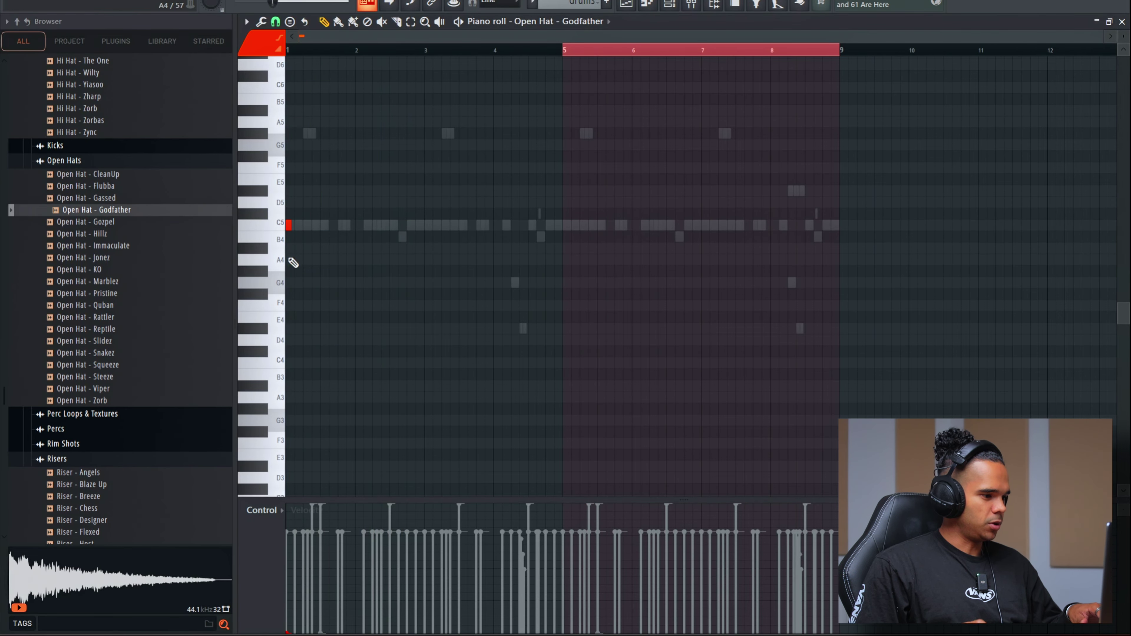
Fade out the tail of the Open Hat - Godfather sample in its sampler settings and reopen its piano roll
{"action": "key", "text": "F6"}
{"action": "left_click", "coordinate": [433, 363]}
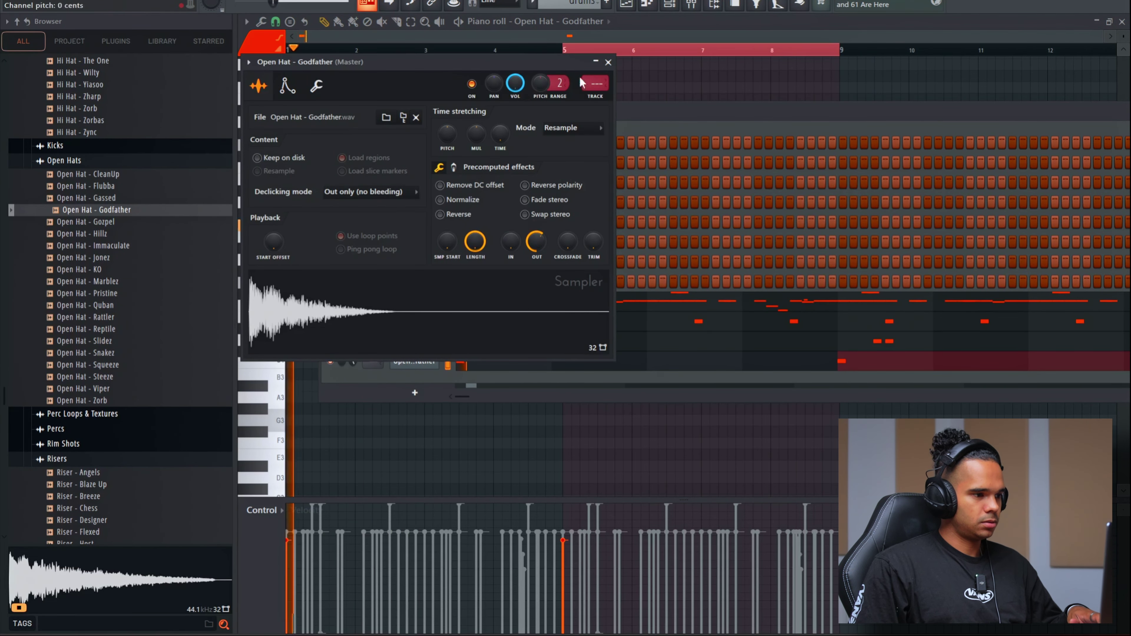
{"action": "left_click", "coordinate": [723, 174]}
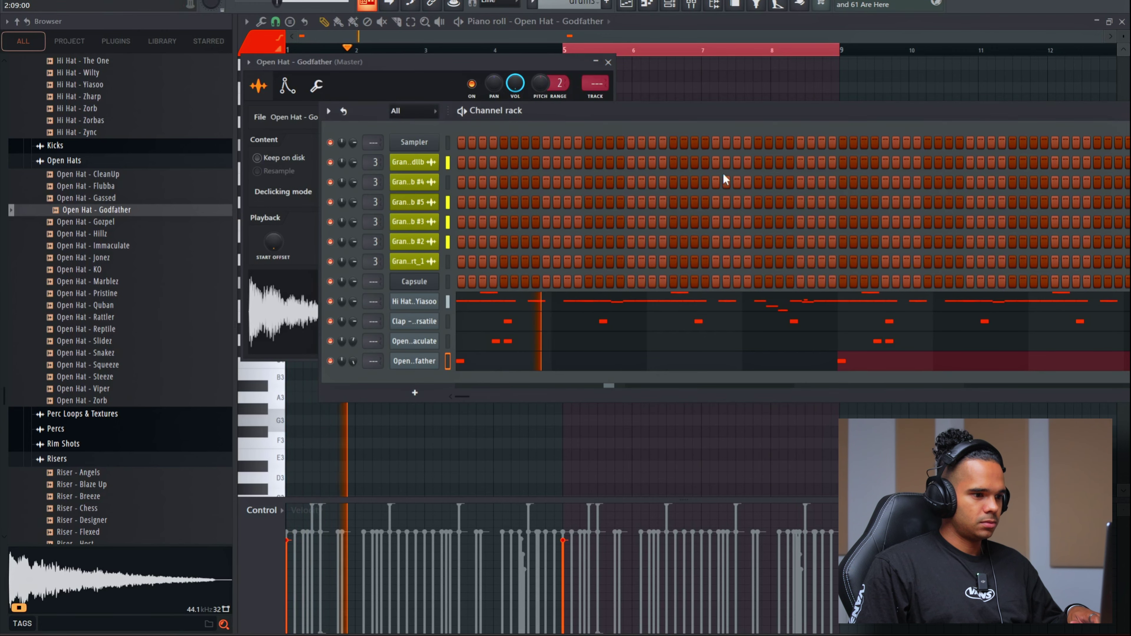
{"action": "left_click", "coordinate": [727, 355]}
{"action": "left_click", "coordinate": [727, 356]}
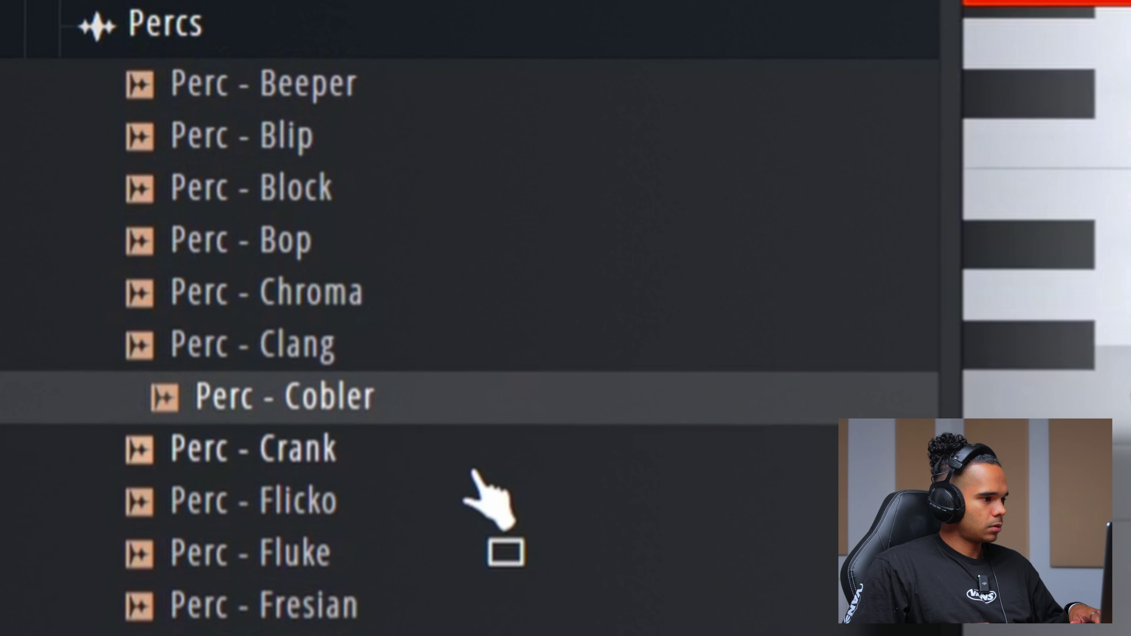
Load Perc - Crank into a new channel and place a C5 note late in bar 1
{"action": "right_click", "coordinate": [465, 450]}
{"action": "left_click", "coordinate": [606, 526]}
{"action": "left_click", "coordinate": [345, 225]}
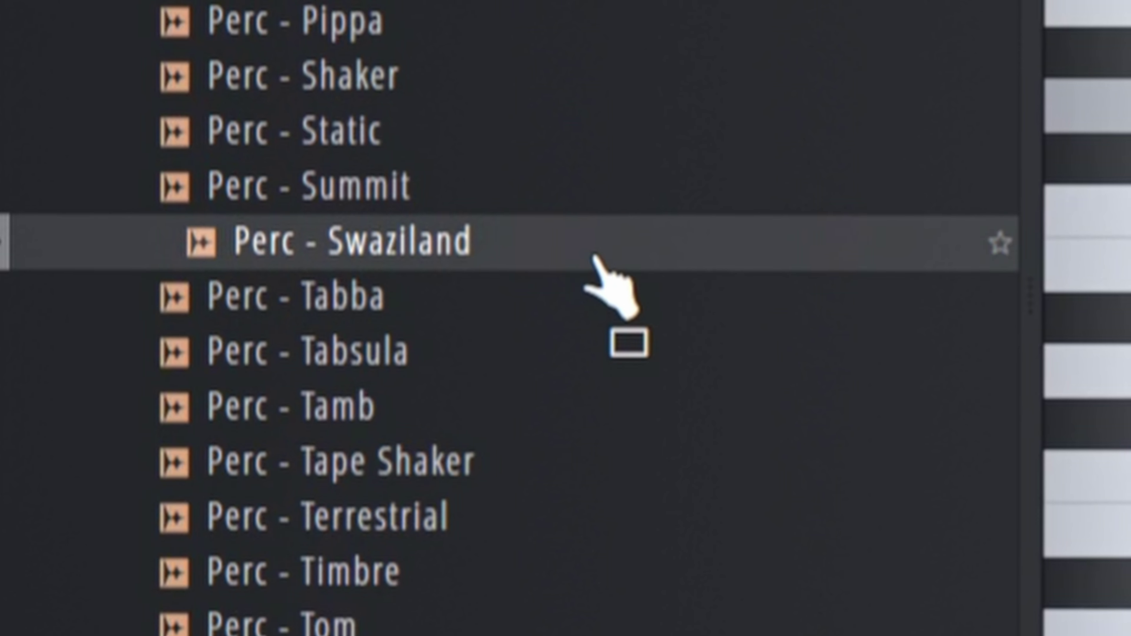
Load Perc - Swaziland into a new channel, place a C5 note at the end of bar 4, duplicate it to bar 8 and lower the notes' pitch
{"action": "right_click", "coordinate": [140, 315]}
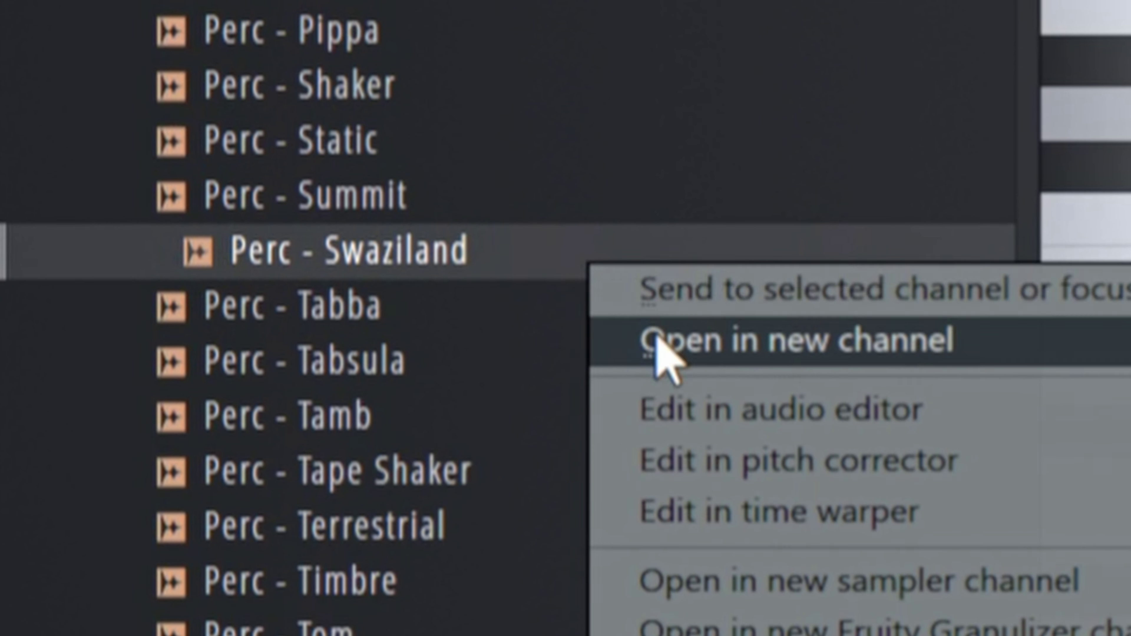
{"action": "left_click", "coordinate": [156, 331]}
{"action": "left_click", "coordinate": [556, 225]}
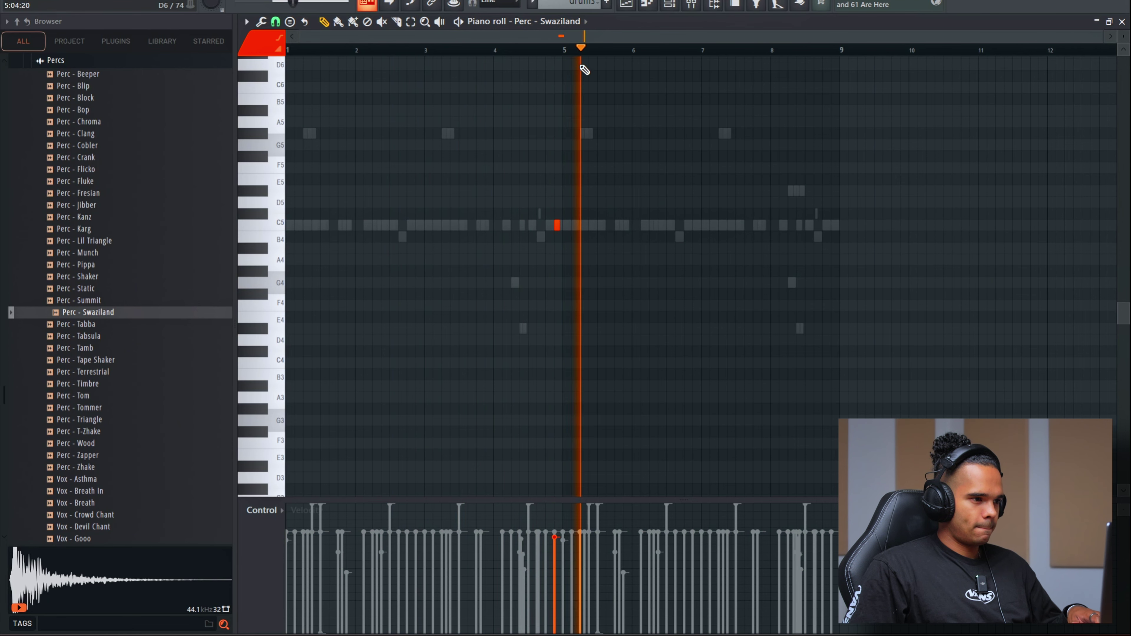
{"action": "left_click_drag", "start_coordinate": [562, 50], "coordinate": [255, 72]}
{"action": "key", "text": "ctrl+b"}
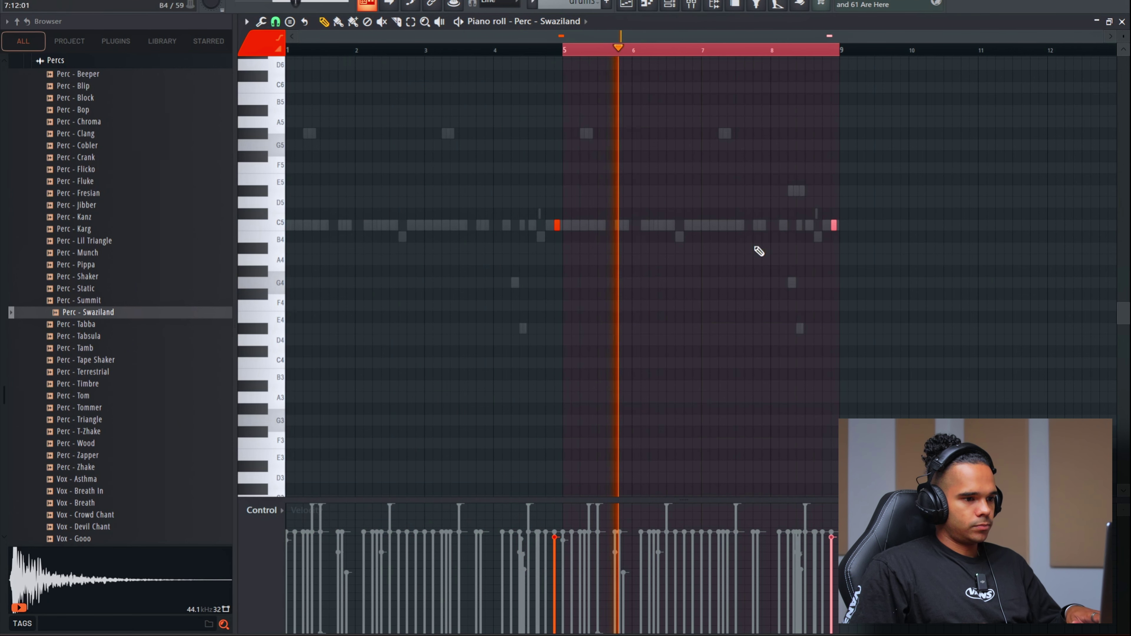
{"action": "key", "text": "Down"}
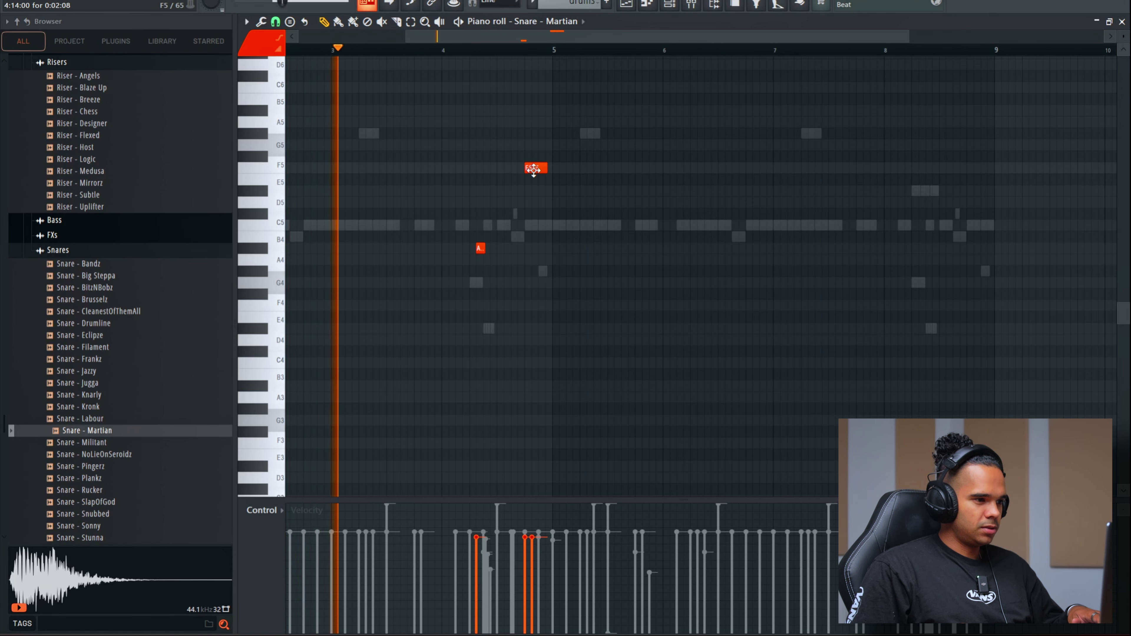
Select all the Snare - Martian notes and repeat the four-bar phrase across bars 5 to 8
{"action": "key", "text": "ctrl+a"}
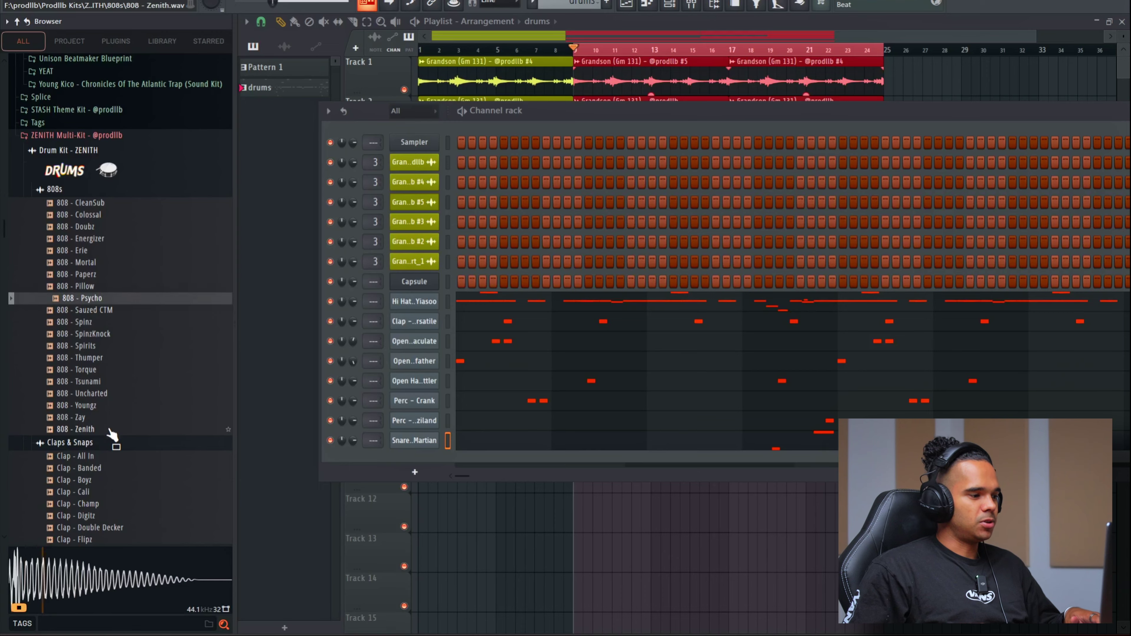
Audition 808 - Zenith and duplicate the 808 - Zay notes from bars 1 to 4 into bars 5 to 8
{"action": "left_click", "coordinate": [108, 429]}
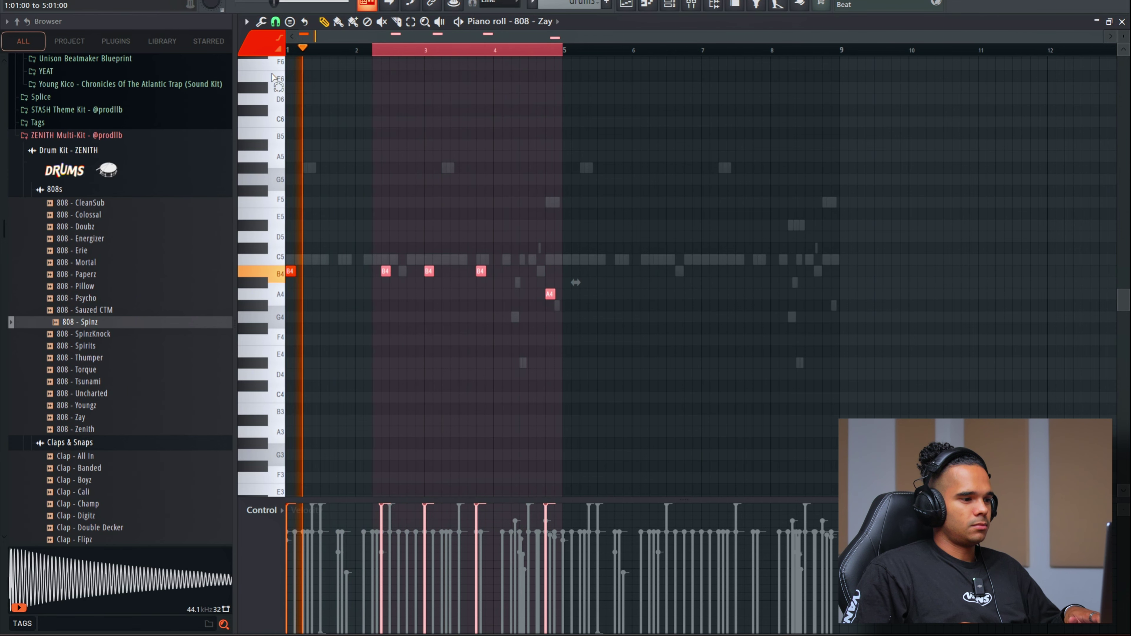
{"action": "key", "text": "ctrl+b"}
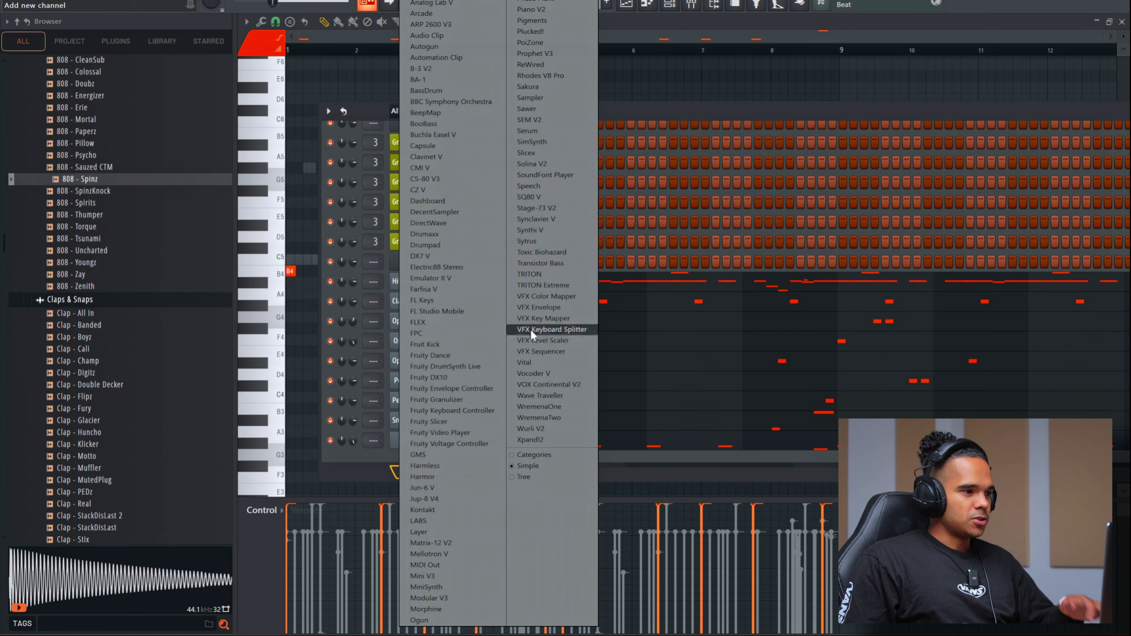
{"action": "left_click", "coordinate": [710, 111]}
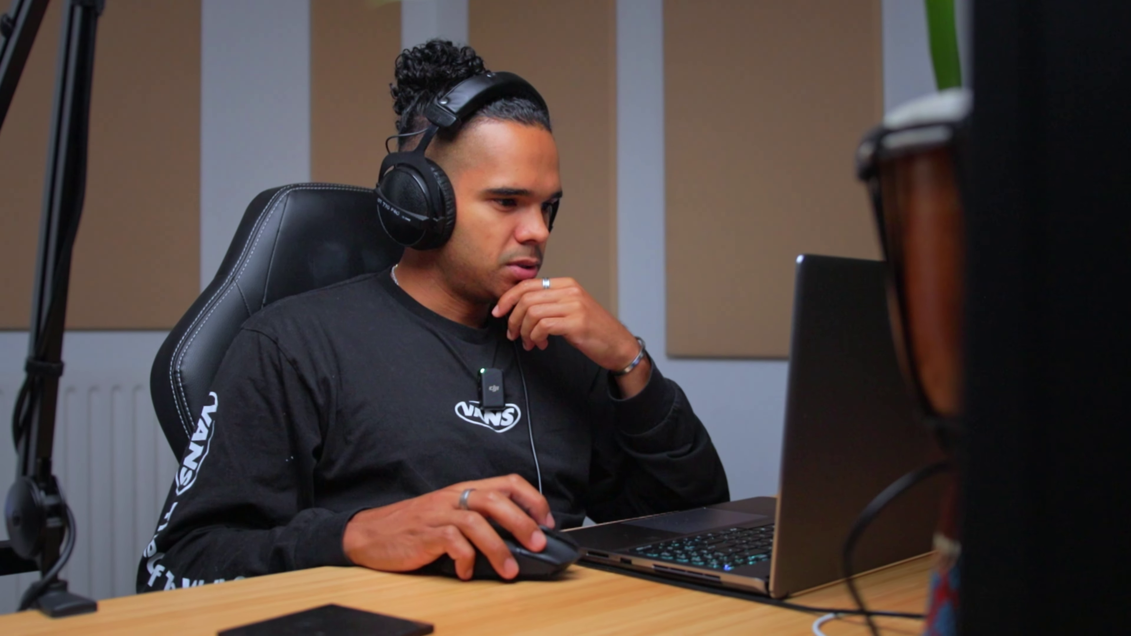